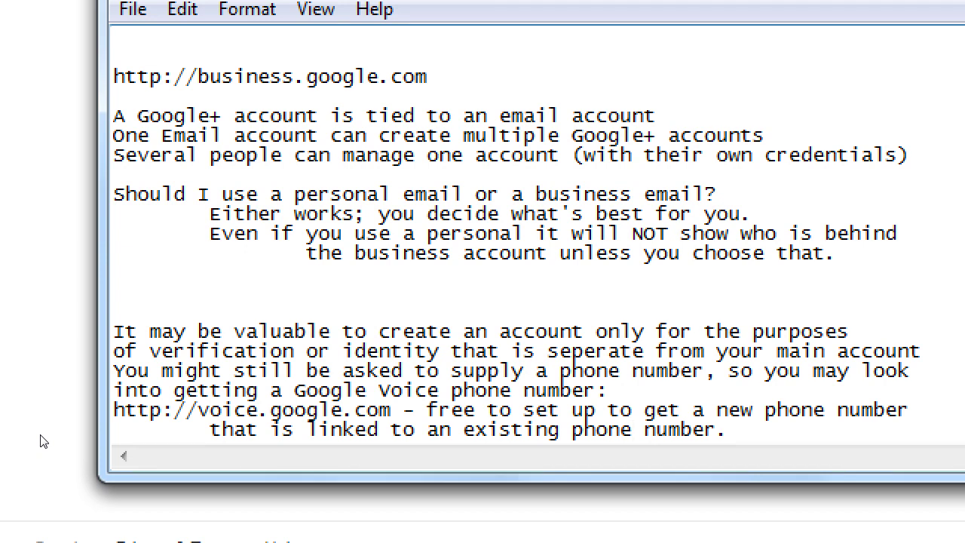
Step: Add two blank lines below the Google Voice phone number tip in the 2018-02-09.txt notes
key("End")
key("Return")
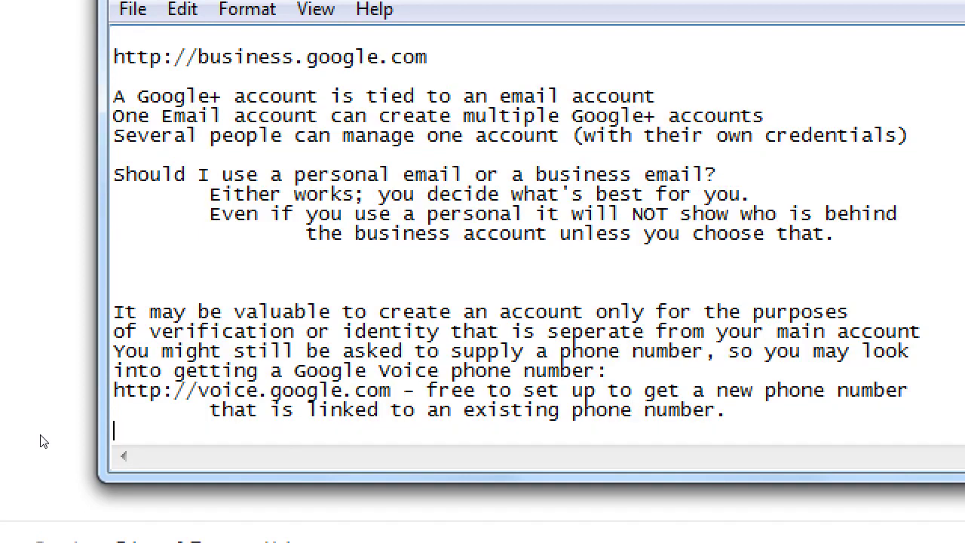
key("Return")
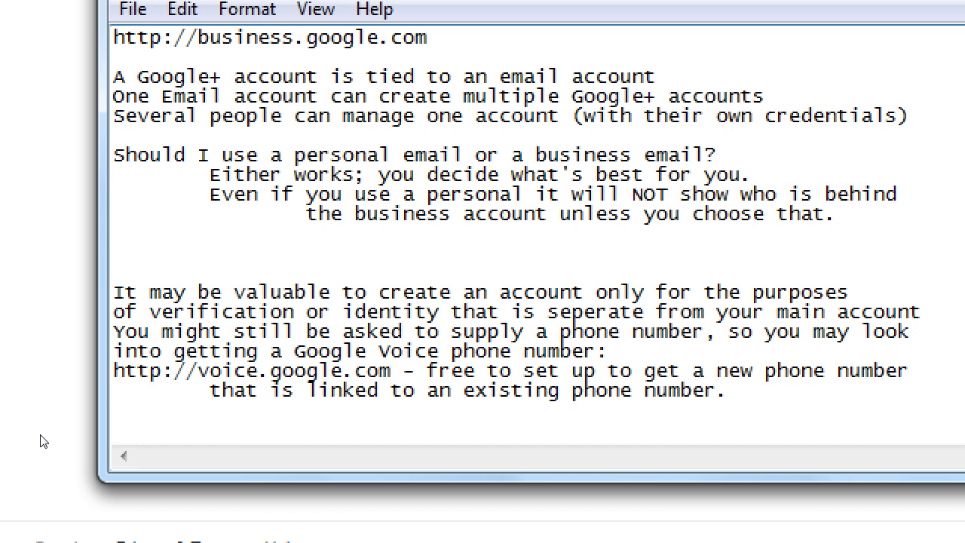
key("Up")
key("Up")
key("Up")
key("Up")
key("Up")
key("Up")
key("Up")
key("Up")
key("Up")
Step: Minimize the Notepad notes and finish Chrome's Verify your account step, reaching the email-sent confirmation
left_click(225, 438)
key("super+minus")
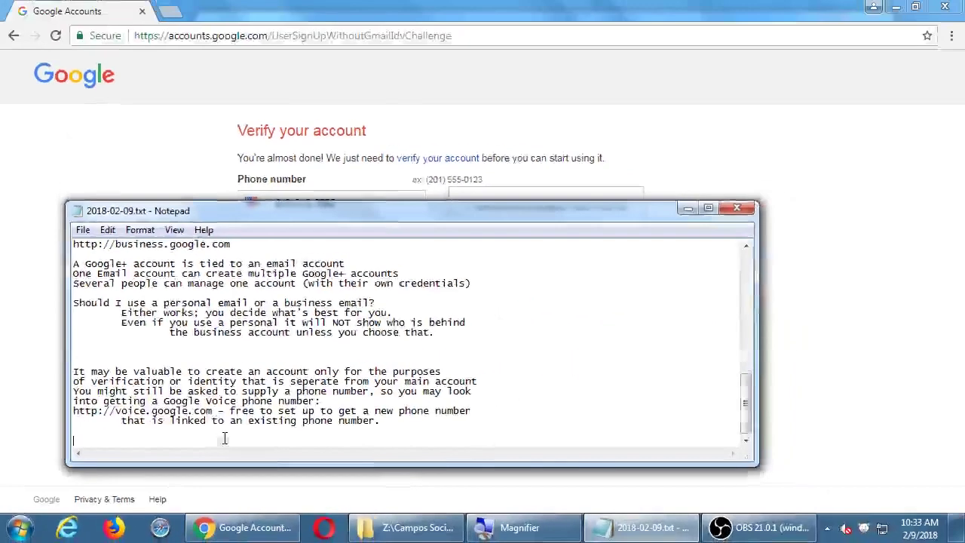
left_click(686, 209)
left_click(751, 531)
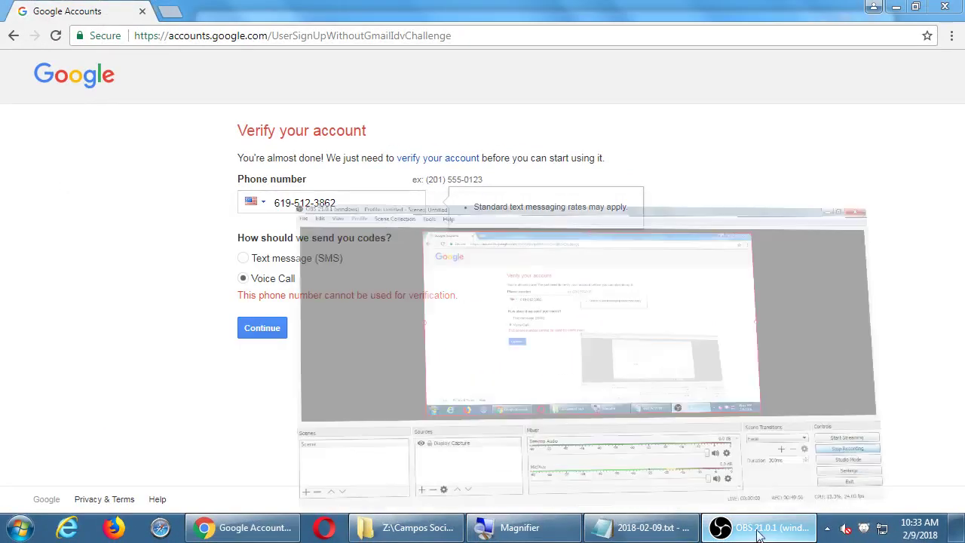
left_click(196, 404)
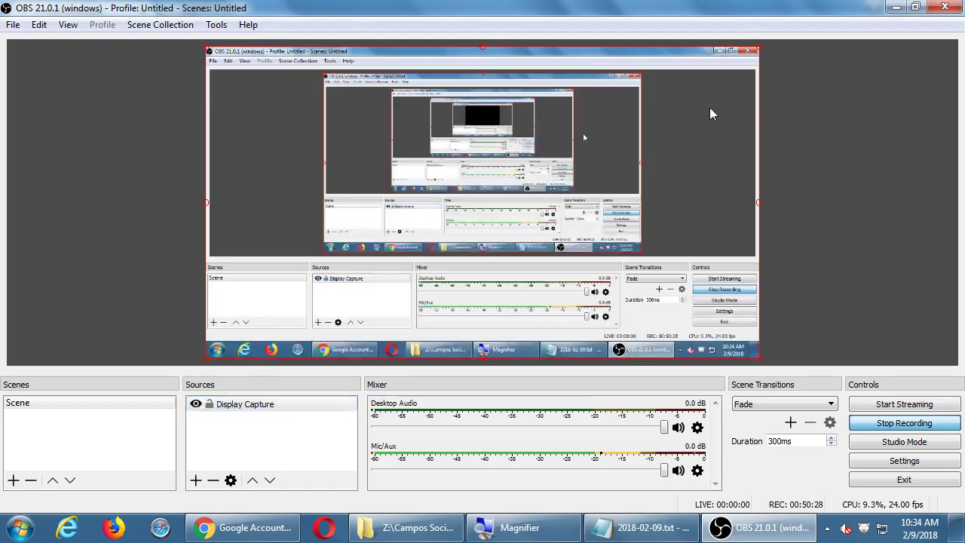
left_click(896, 7)
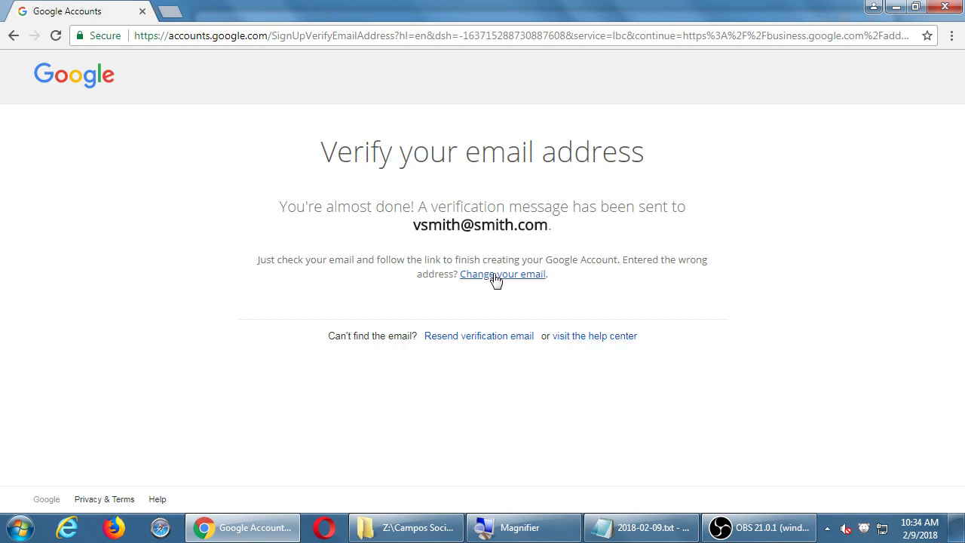
Step: Try signing in at business.google.com, opening Change my email and then cancelling it
left_click(254, 38)
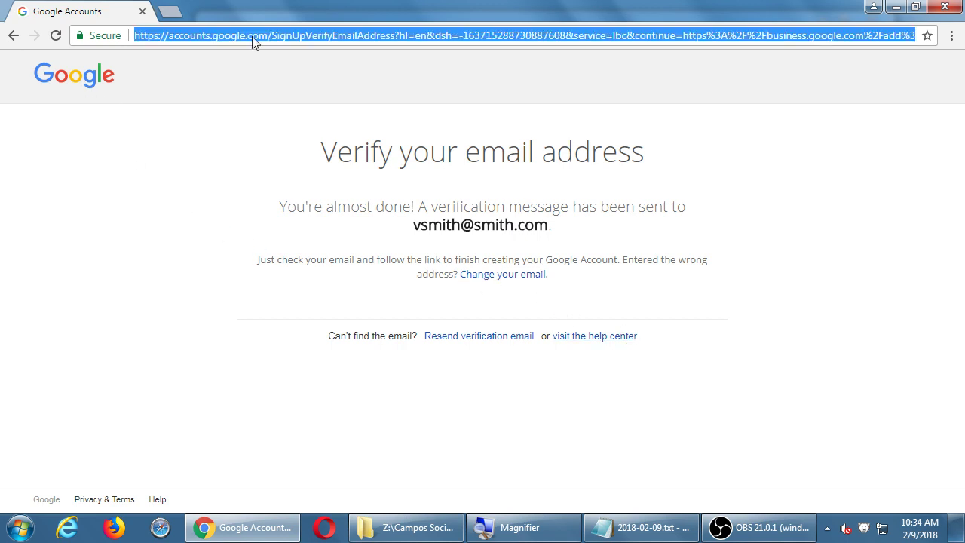
type("bus")
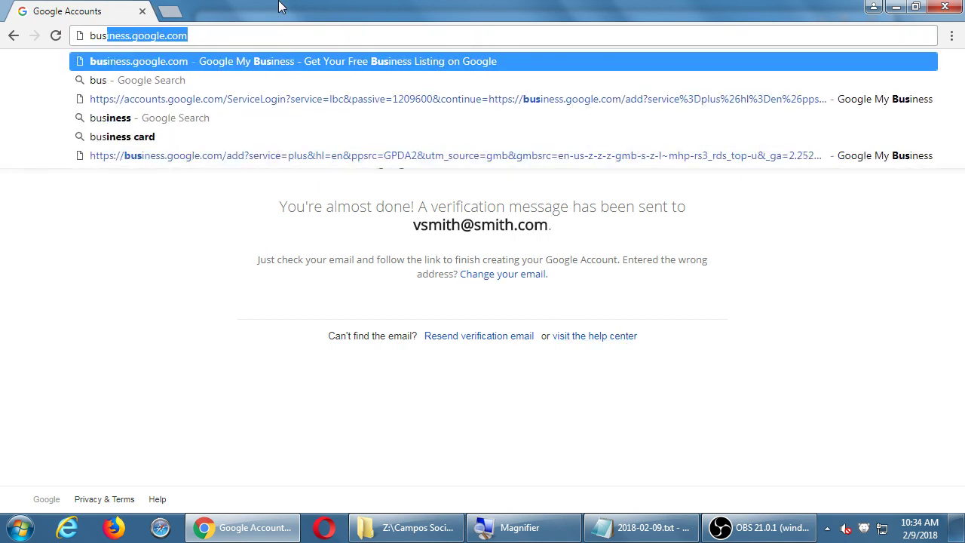
key("Return")
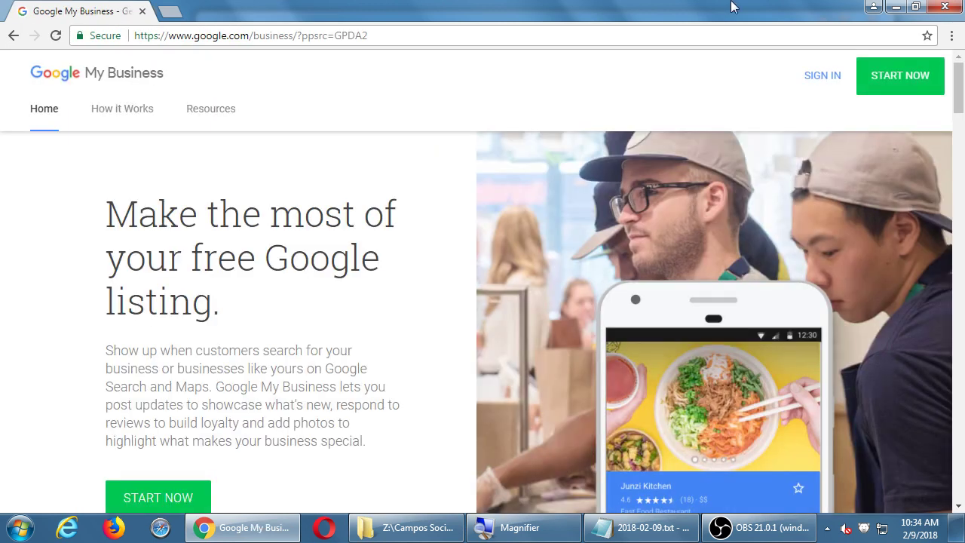
left_click(826, 78)
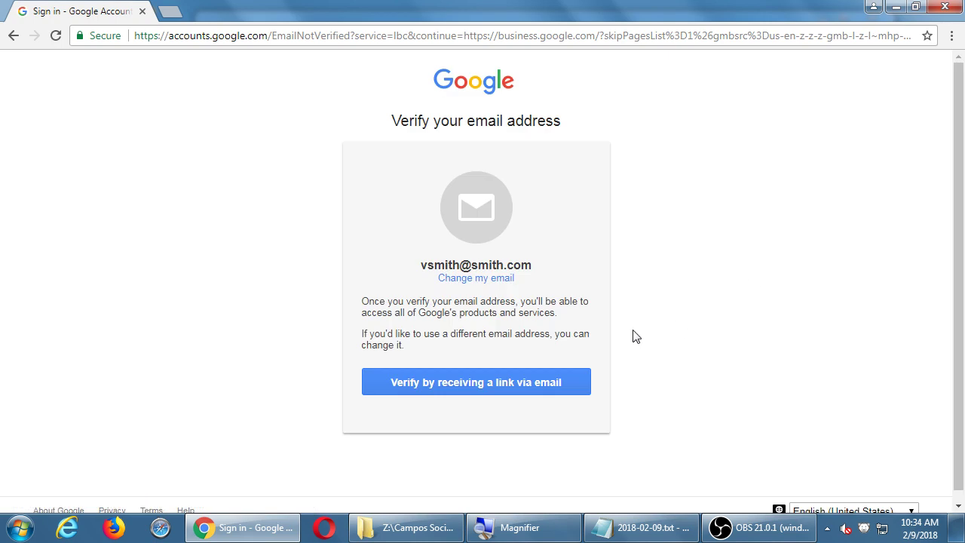
left_click(494, 278)
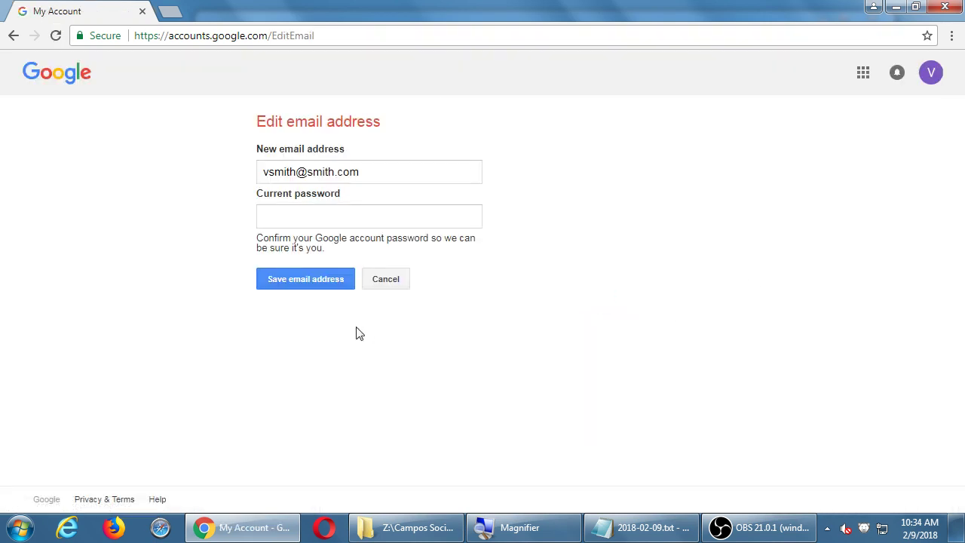
left_click(381, 280)
Step: Attempt signing in at plus.google.com twice, then go back to business.google.com
left_click(292, 39)
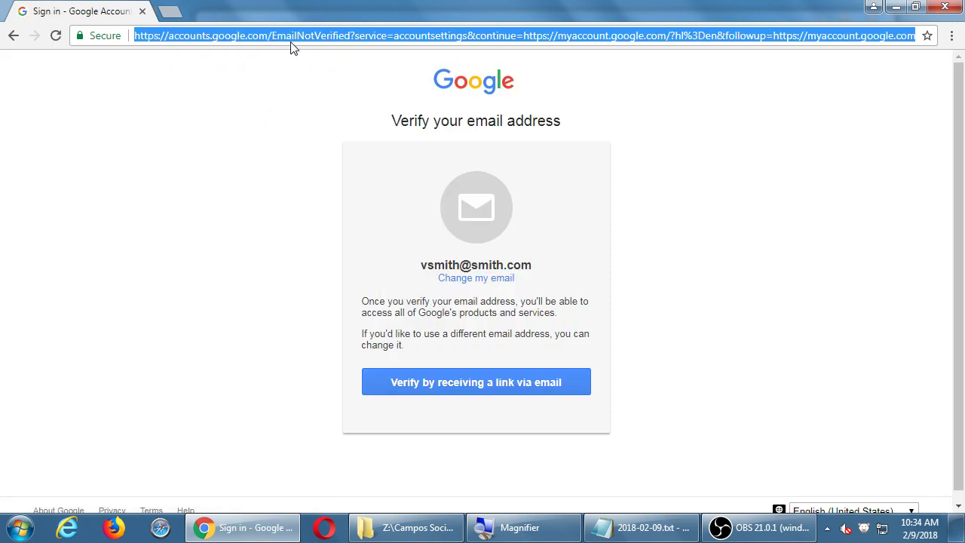
type("plus.googl")
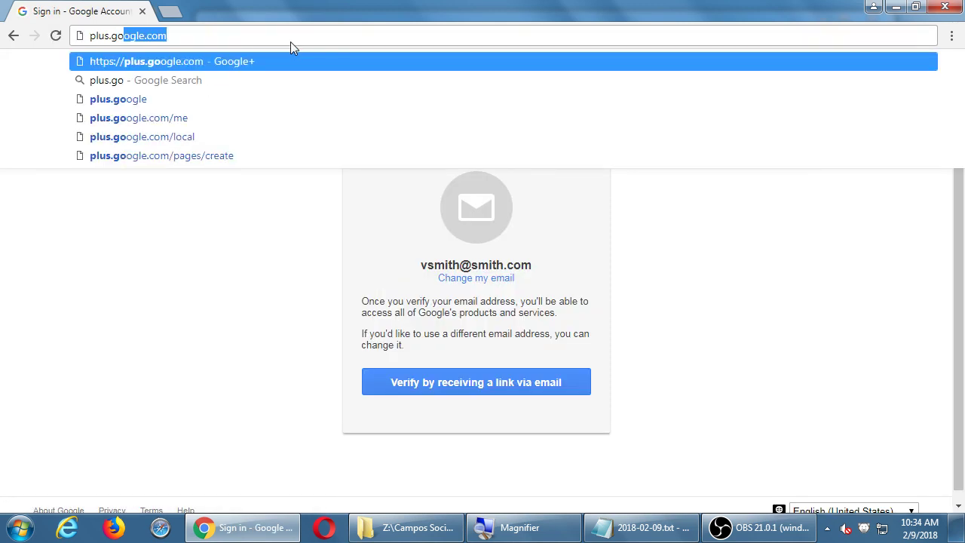
key("Return")
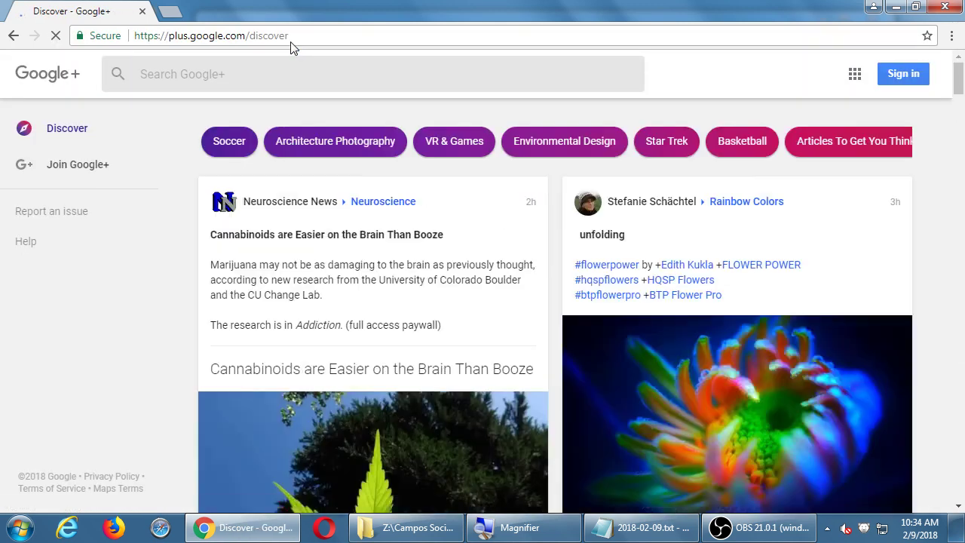
left_click(901, 73)
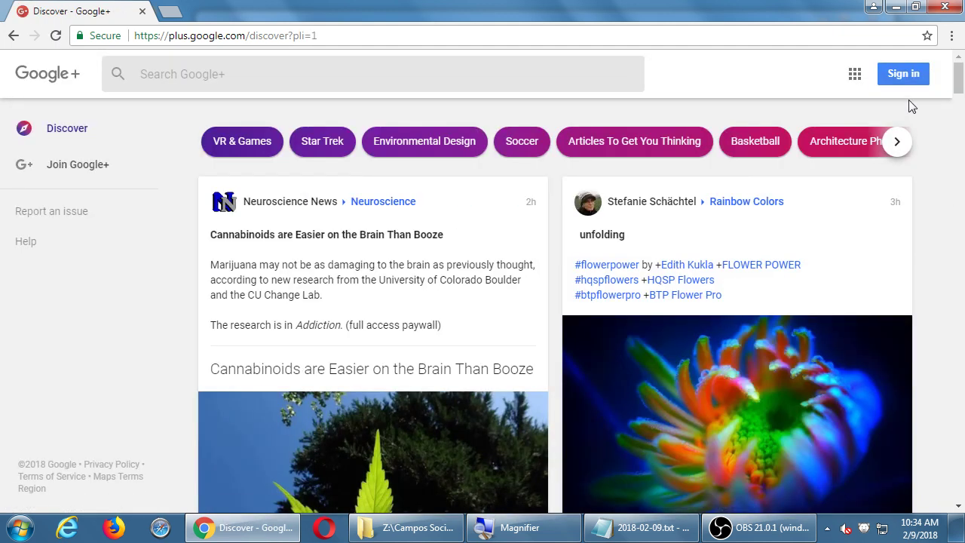
left_click(905, 66)
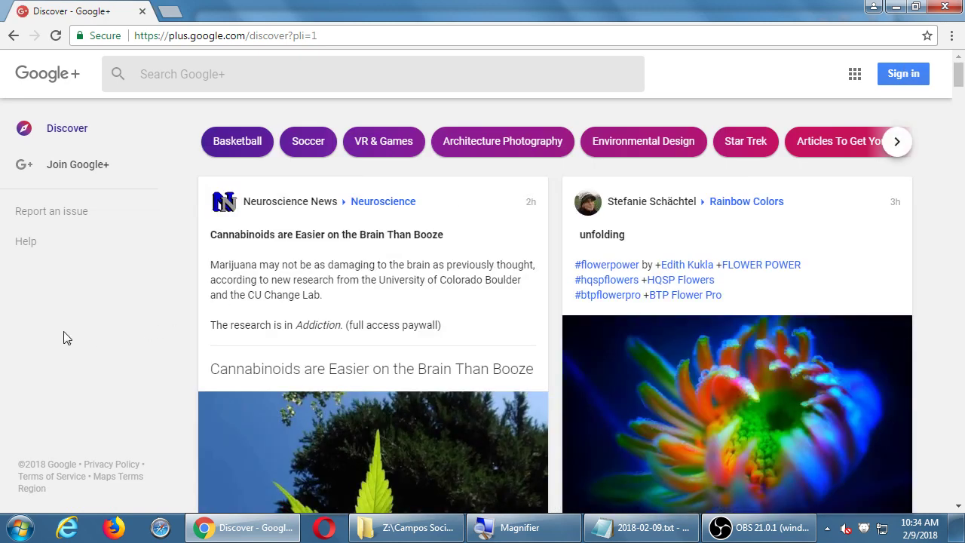
left_click(190, 39)
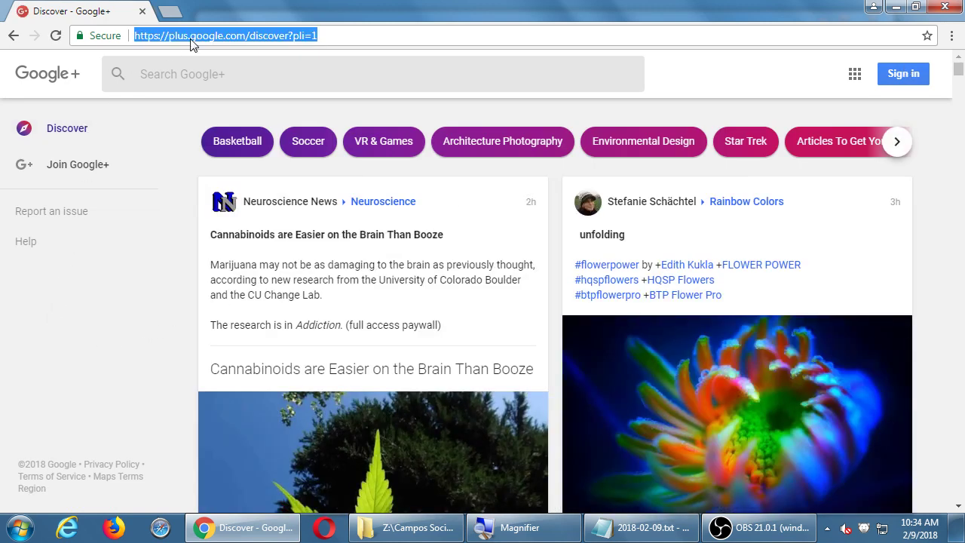
type("bu")
key("Return")
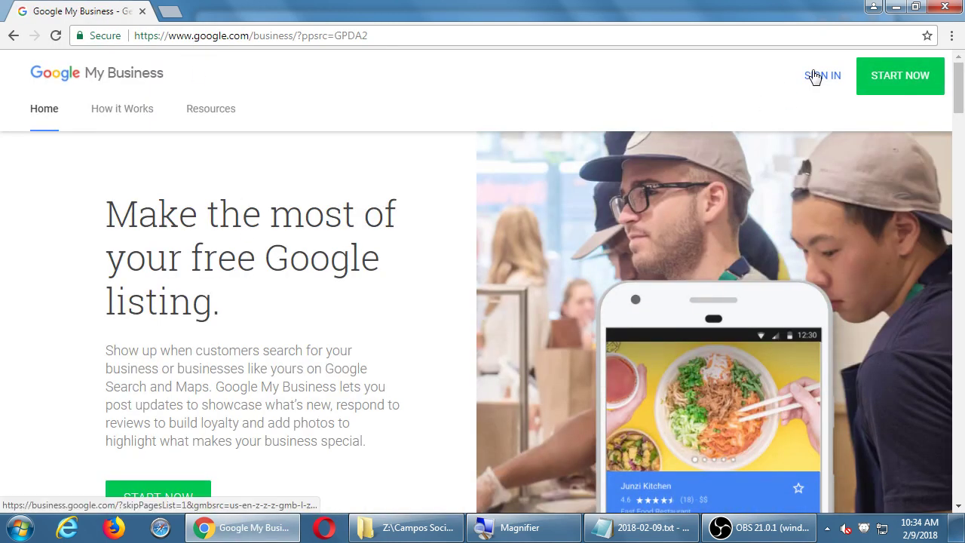
Step: Choose START NOW on Google My Business and land on the Verify your email address screen
left_click(876, 80)
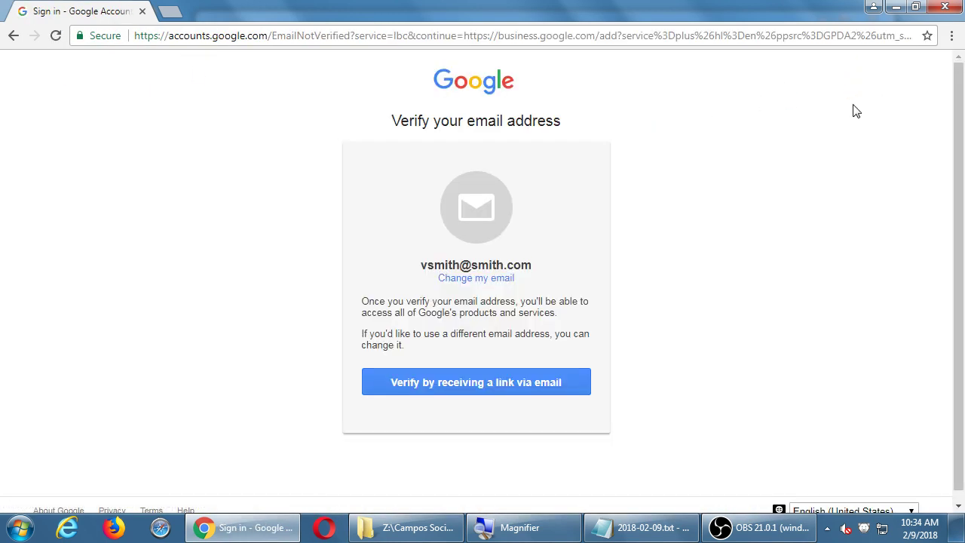
left_click_drag(450, 264, 525, 261)
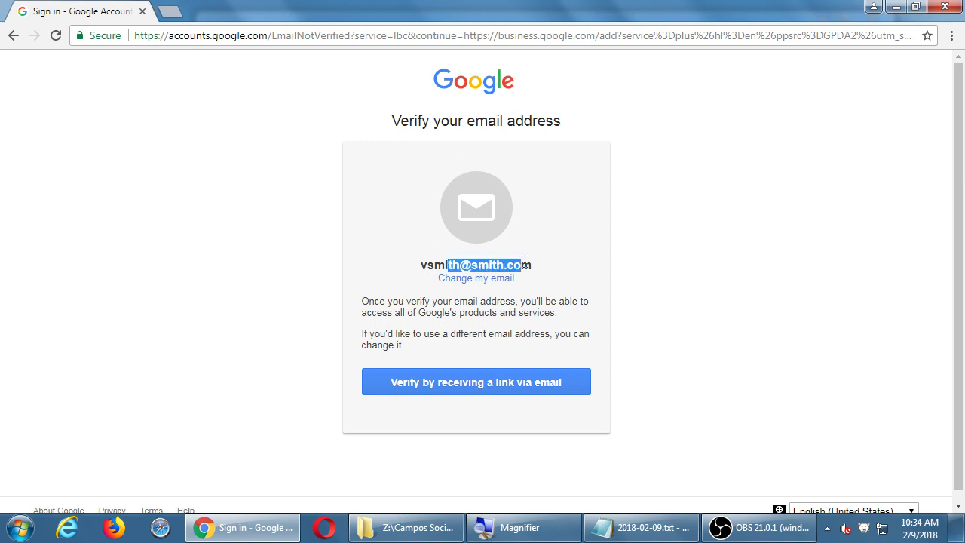
left_click(668, 240)
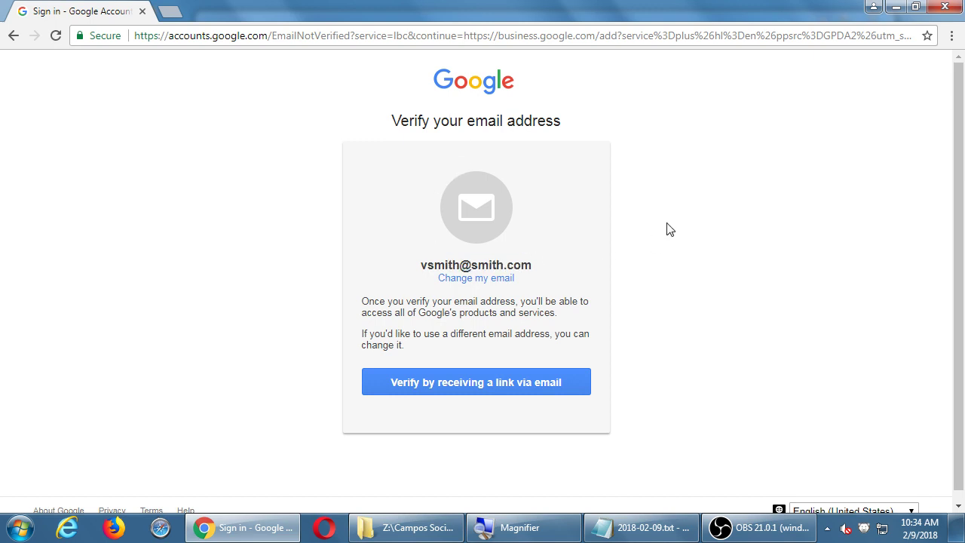